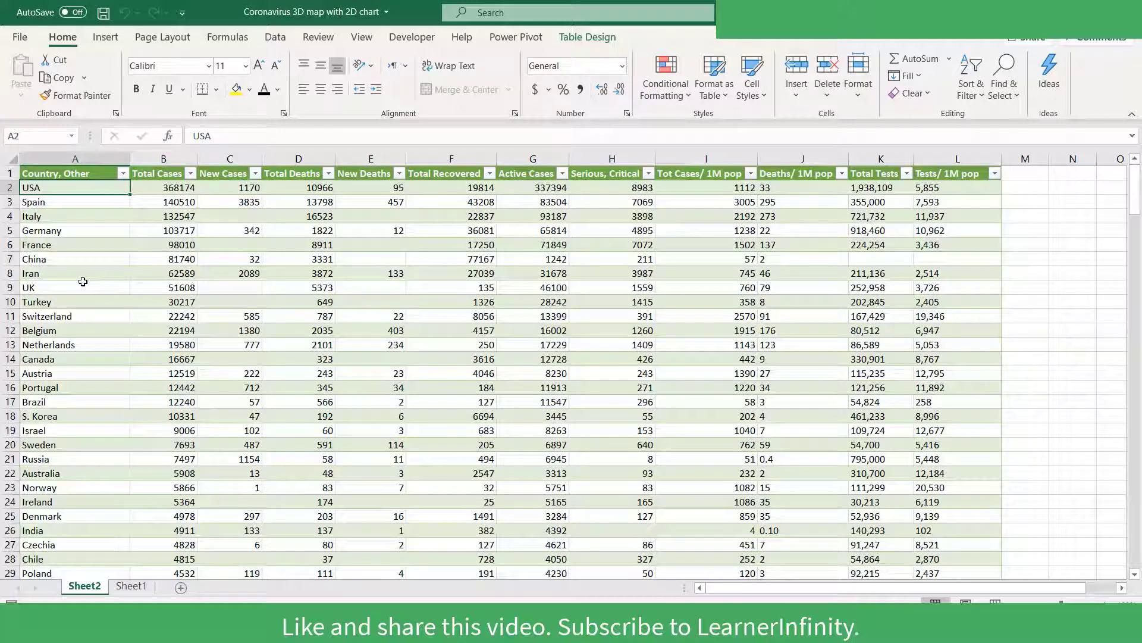
- Select a cell in the coronavirus cases table and bring up the Insert ribbon
click(137, 200)
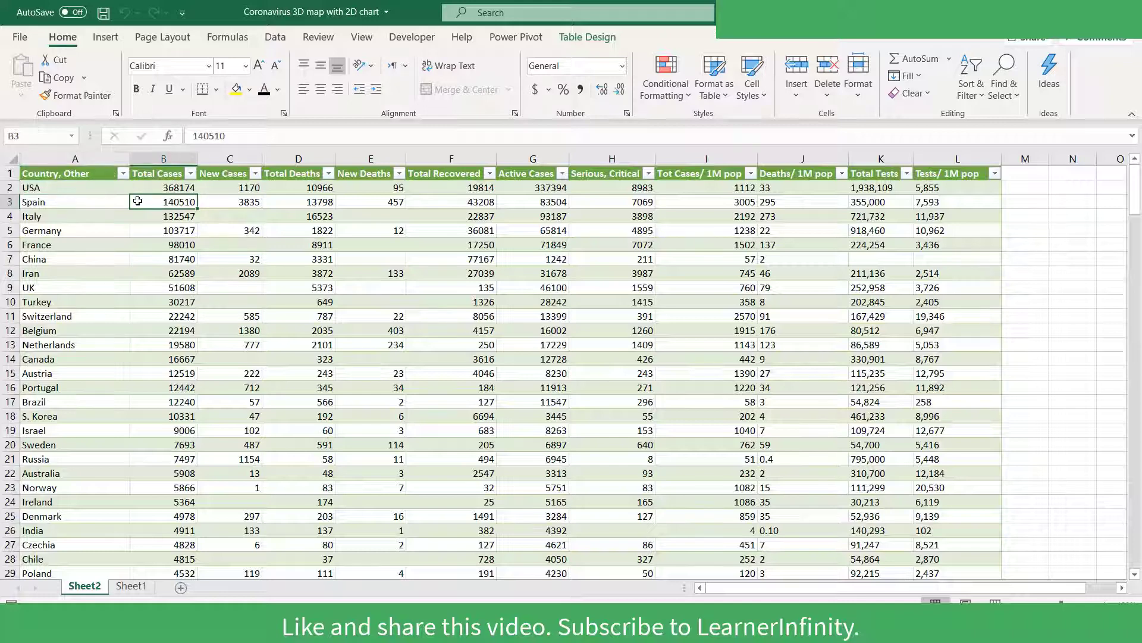
click(105, 37)
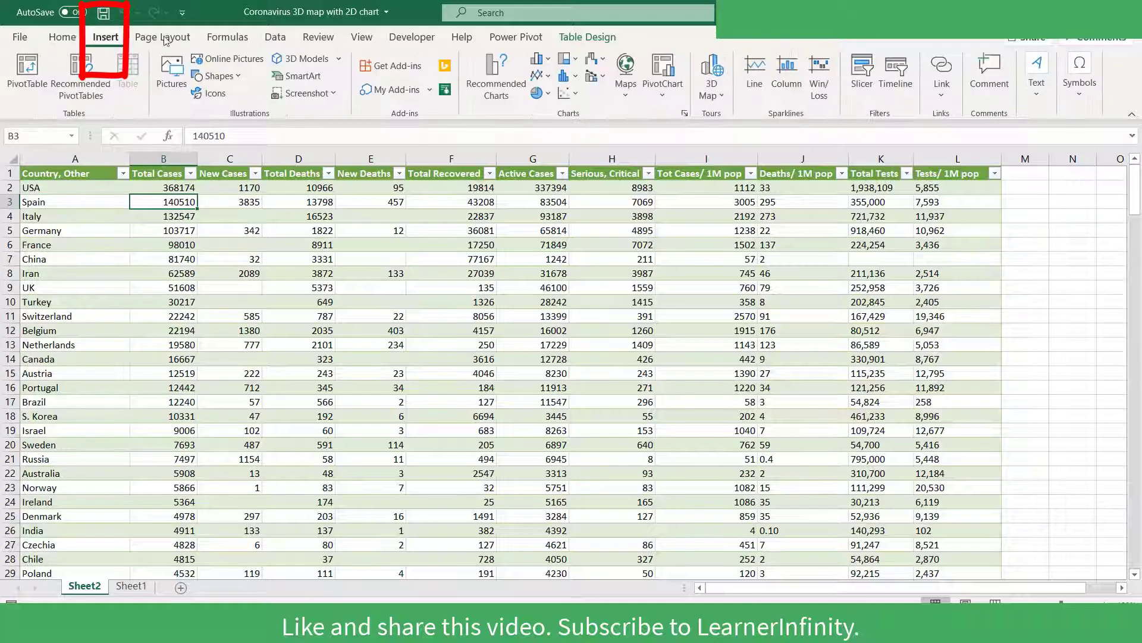
- Launch a 3D Map of the table, rotate the globe, and close the Field List
click(714, 71)
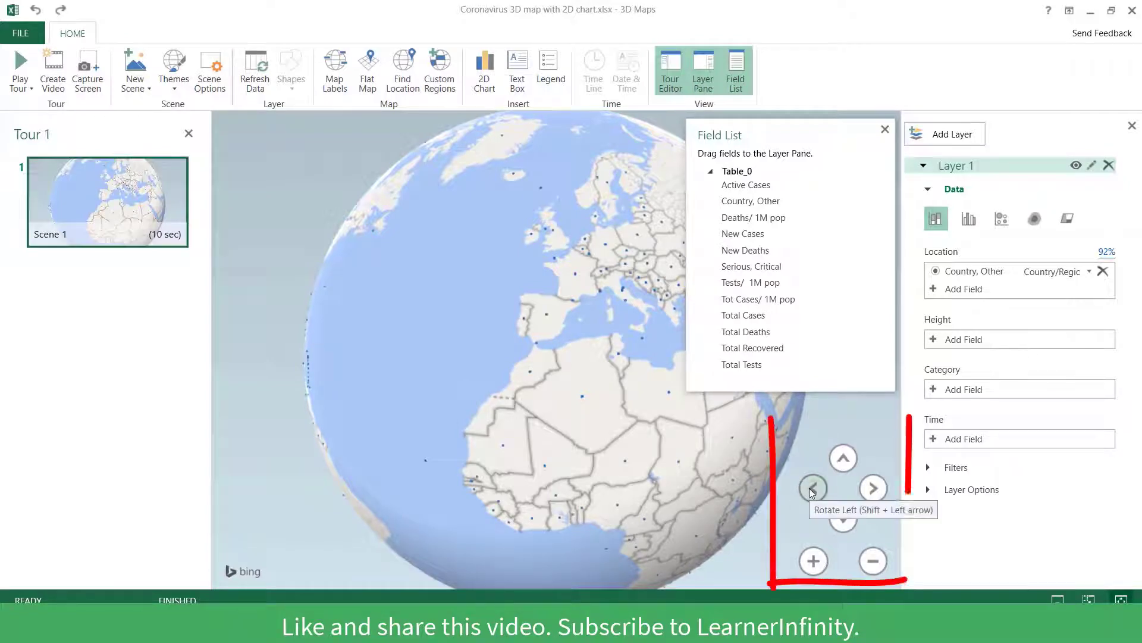
click(874, 489)
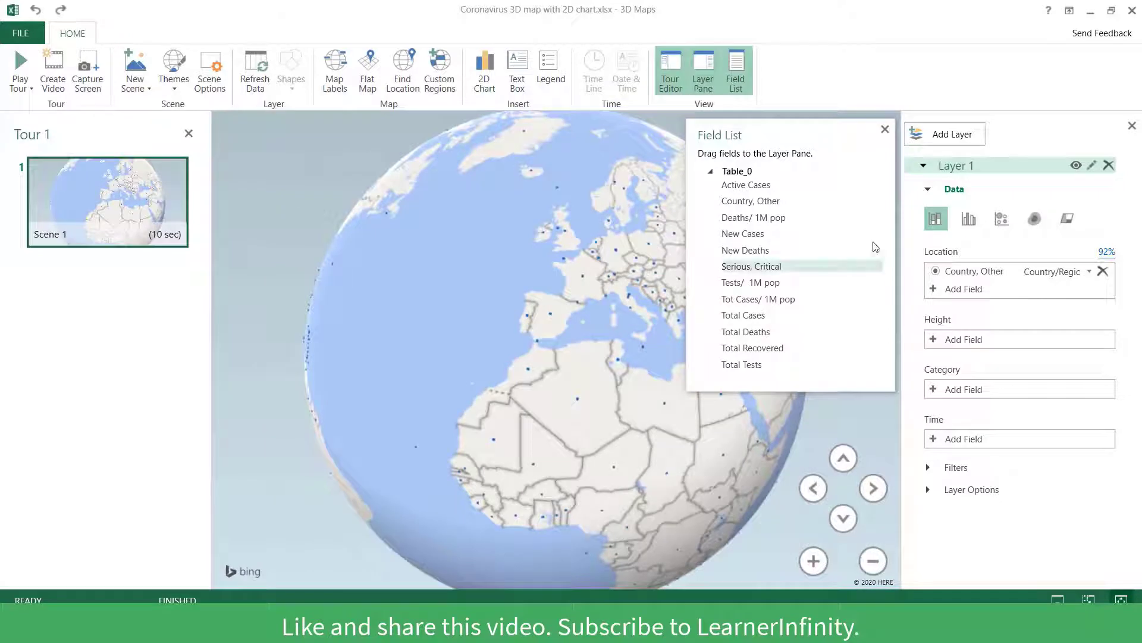
click(884, 131)
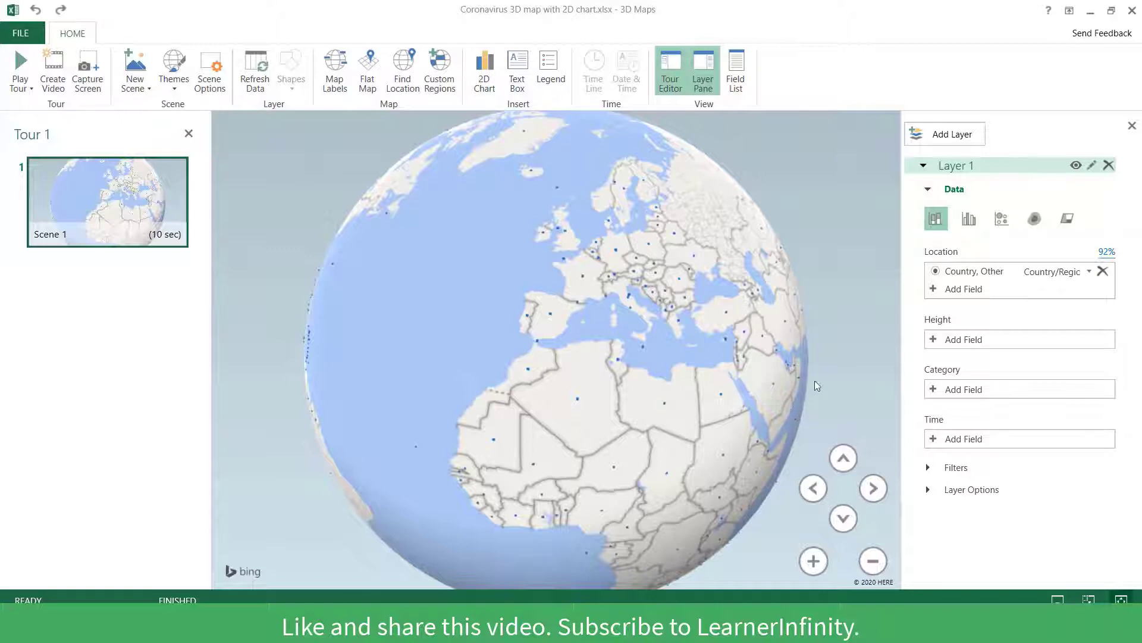
- Use Total Cases for column height, turn the globe, and delete the Layer 1 legend
click(933, 342)
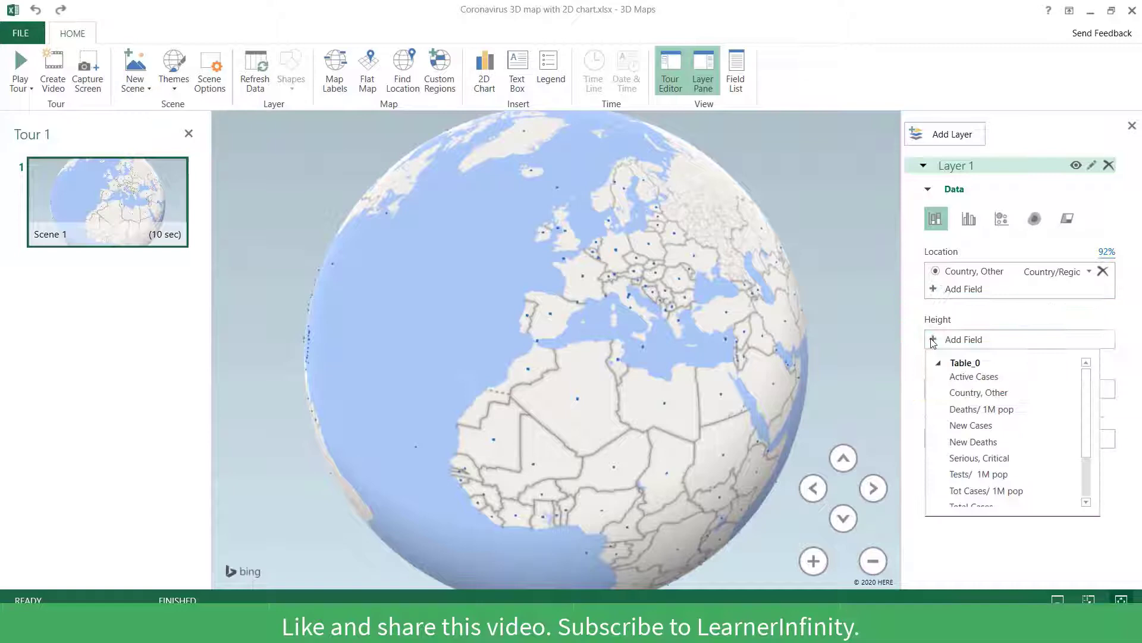
scroll(982, 420, down, 2)
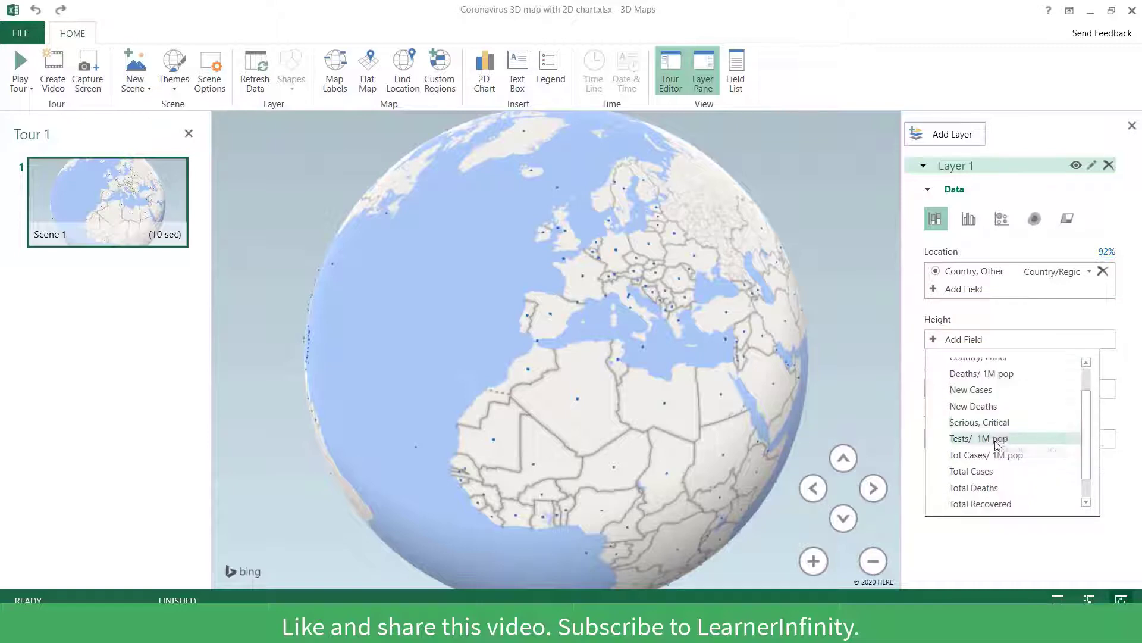
click(970, 471)
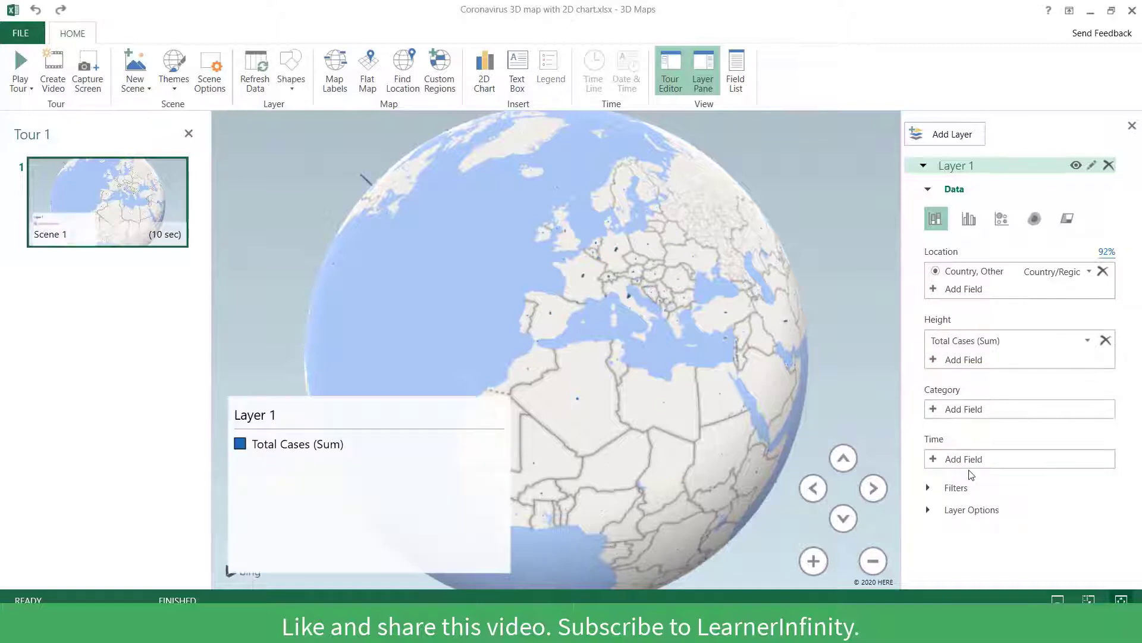
drag(451, 268, 657, 308)
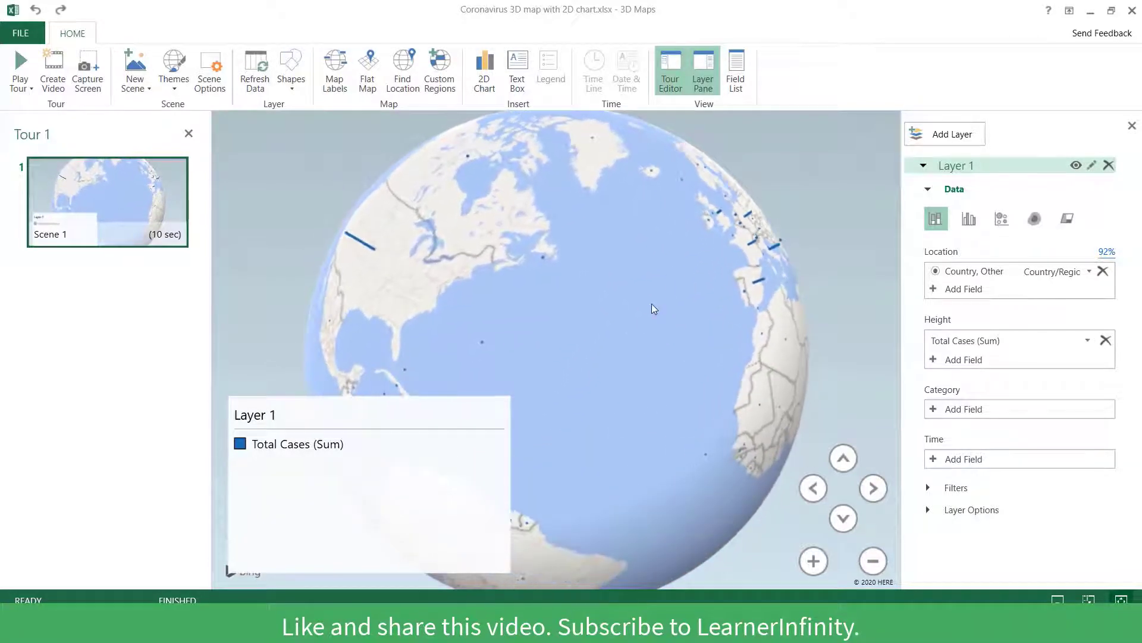
click(476, 427)
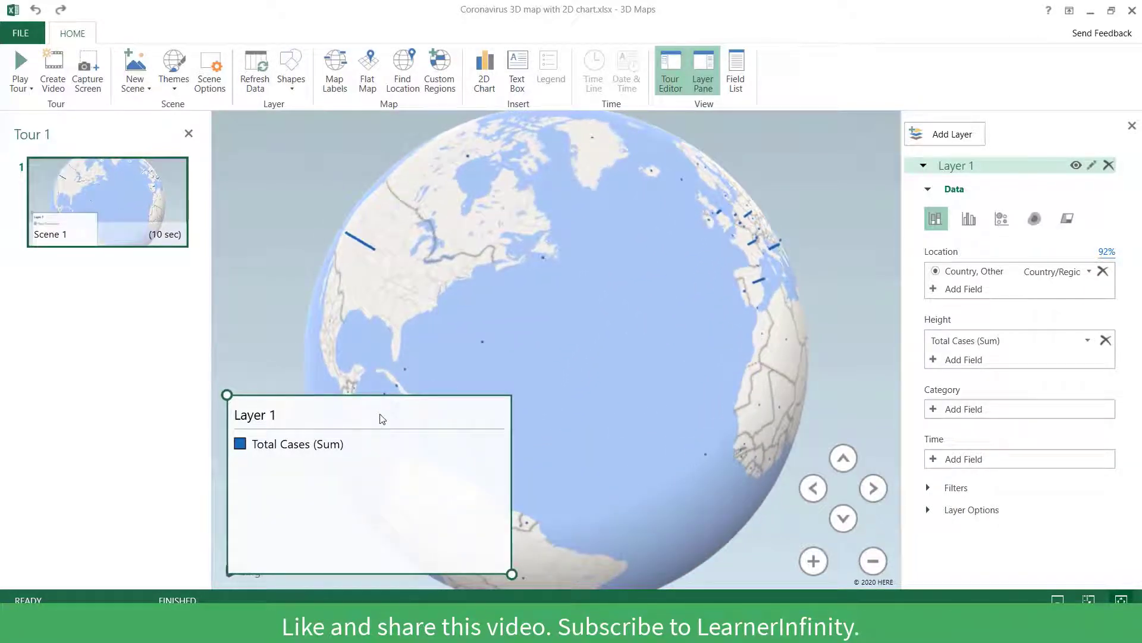
key(Delete)
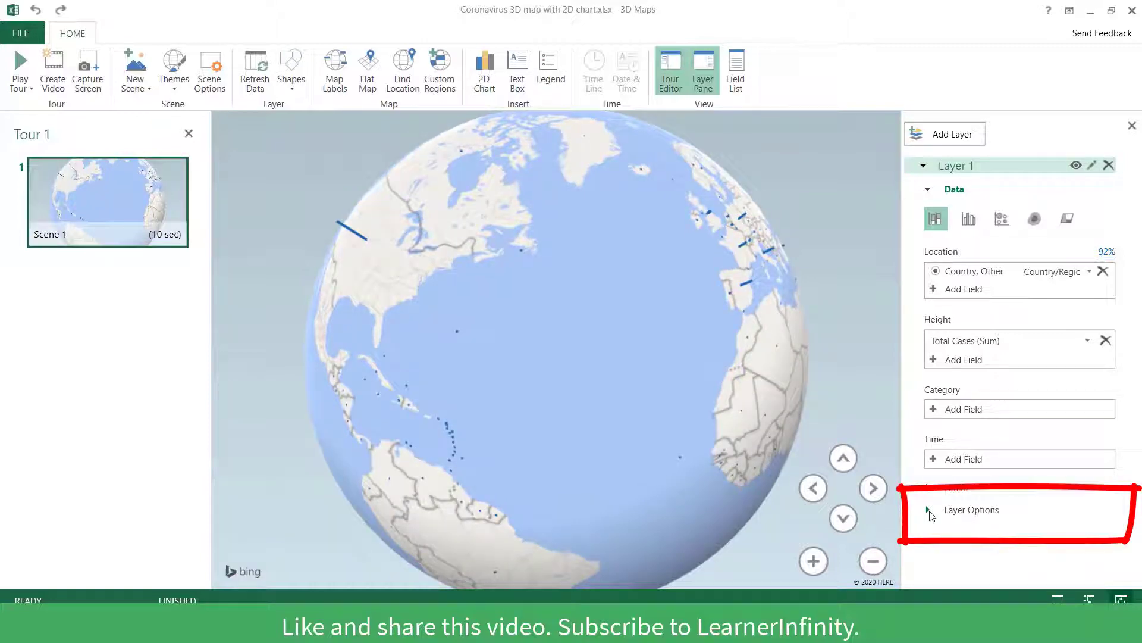
- In Layer Options, set column height to 394% and thickness to 352%
click(928, 511)
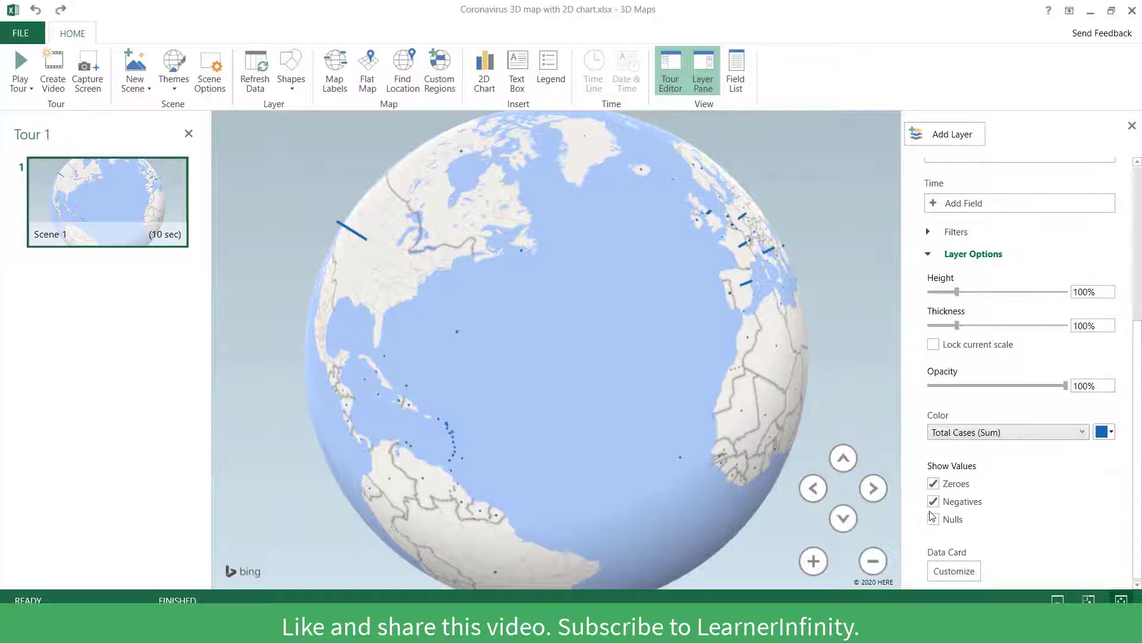
double_click(1102, 297)
text(394)
double_click(1076, 326)
text(352)
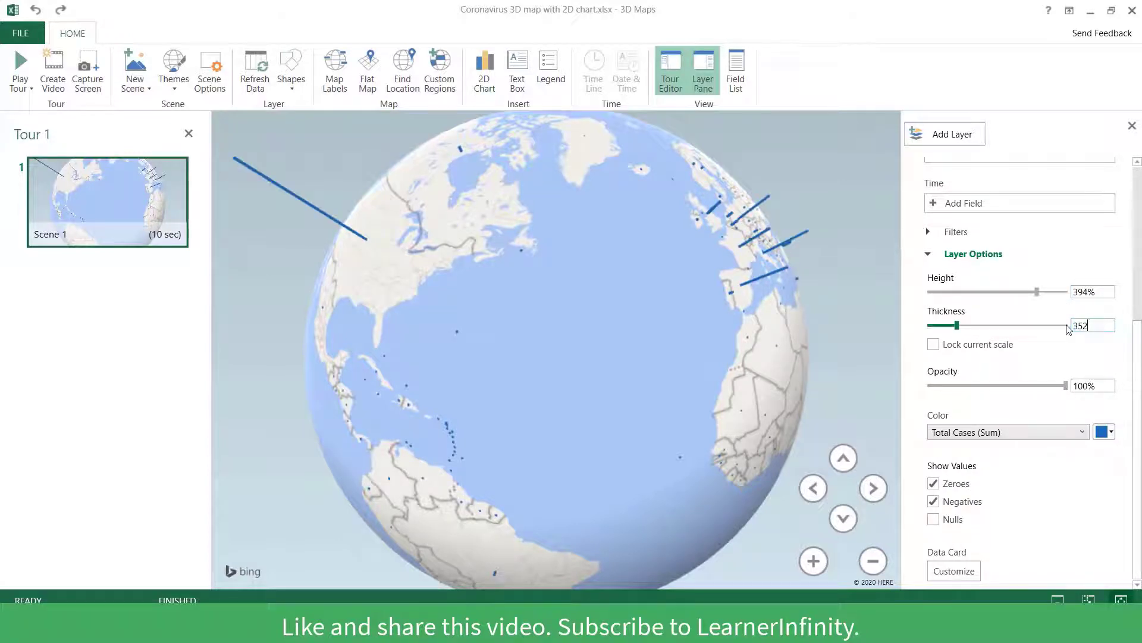
key(Tab)
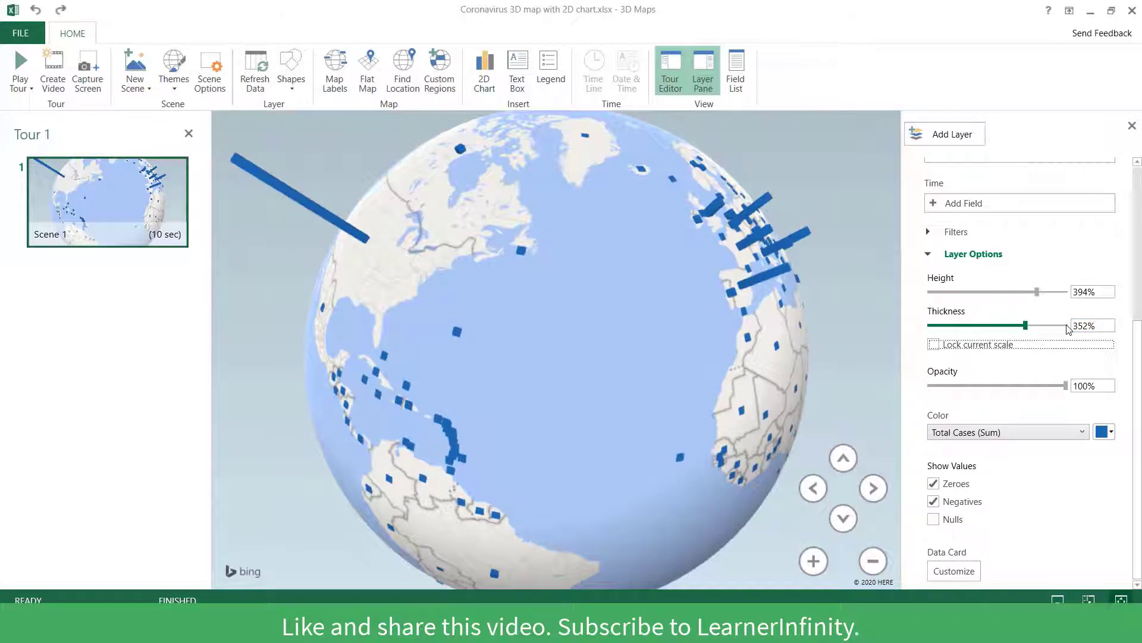
- Turn on Map Labels, apply the High Contrast theme, and colour the columns dark green
click(336, 66)
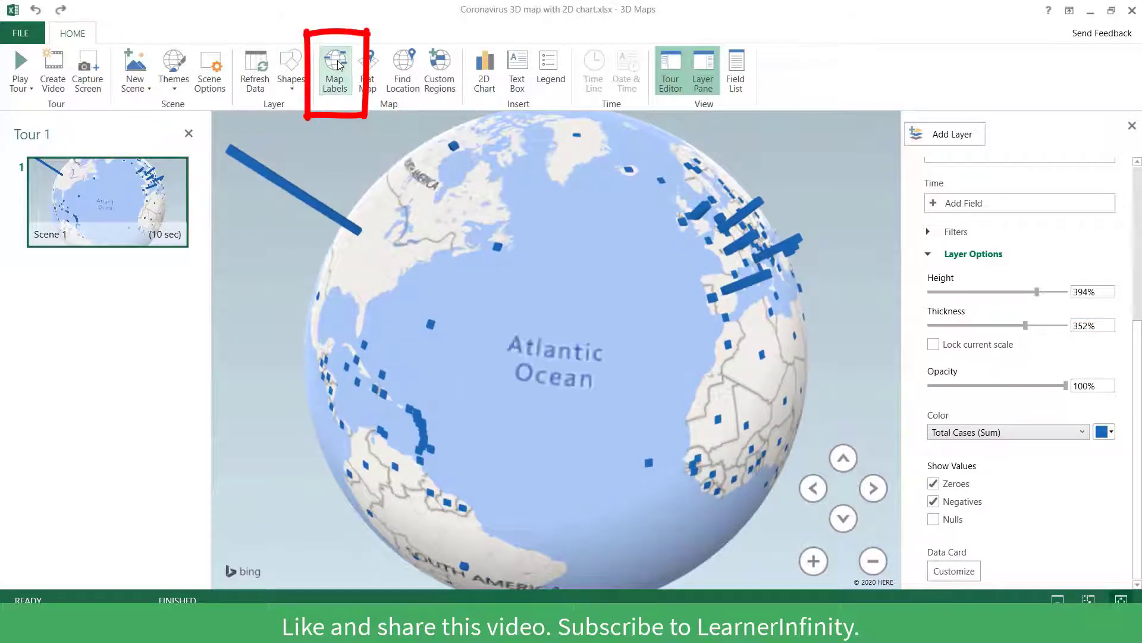
mouse_move(366, 375)
mouse_down()
mouse_move(472, 374)
mouse_move(268, 339)
mouse_up()
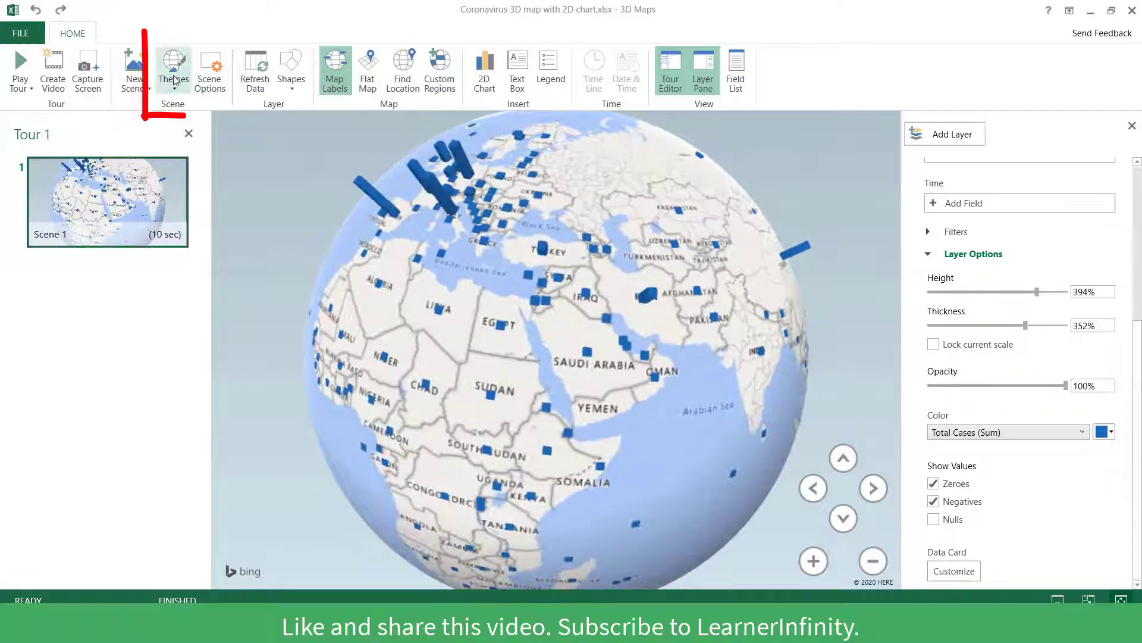
click(174, 79)
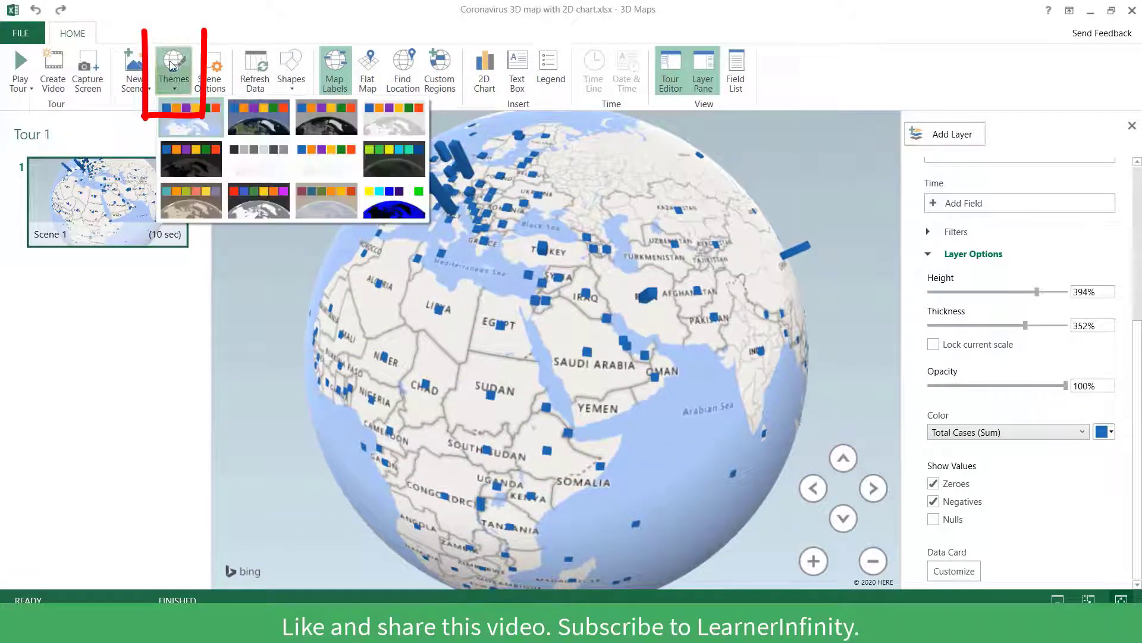
click(396, 207)
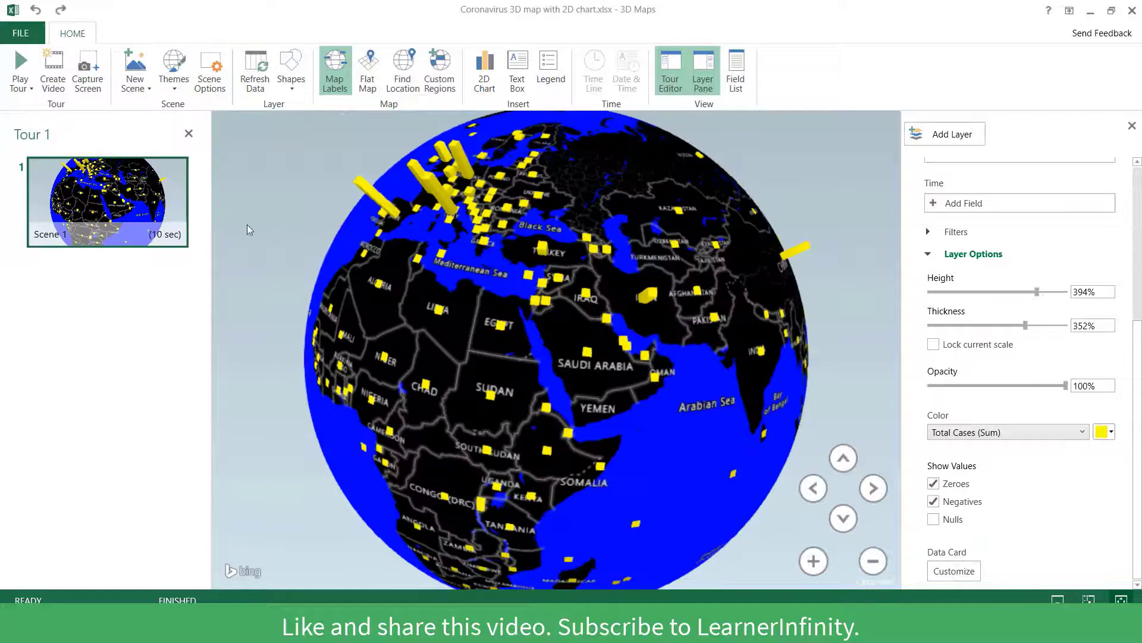
click(1111, 433)
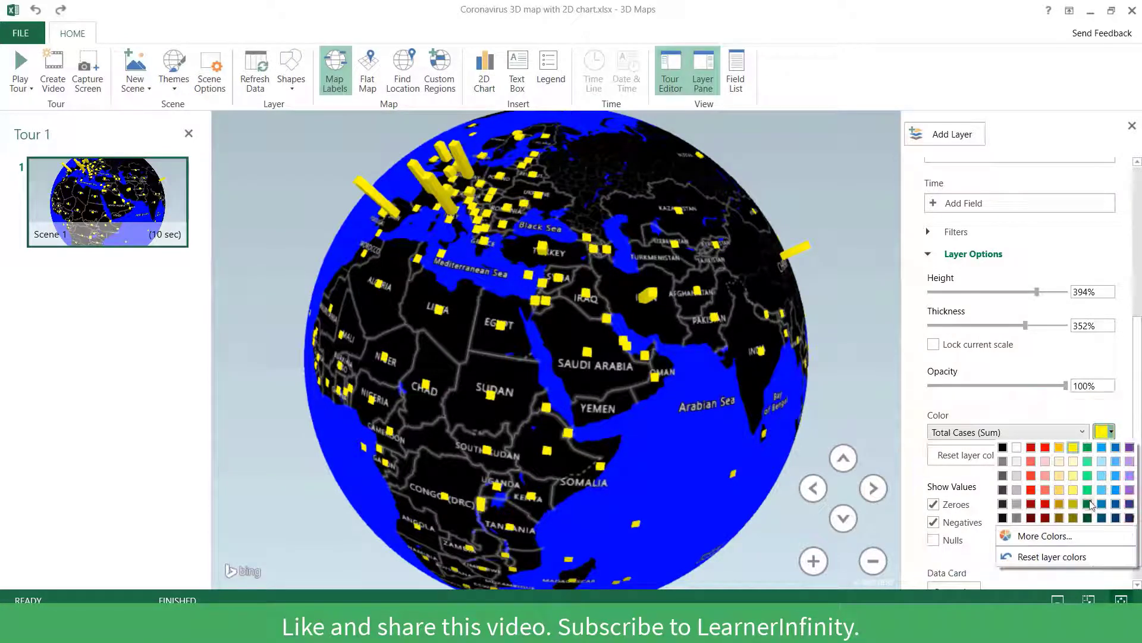
click(1088, 504)
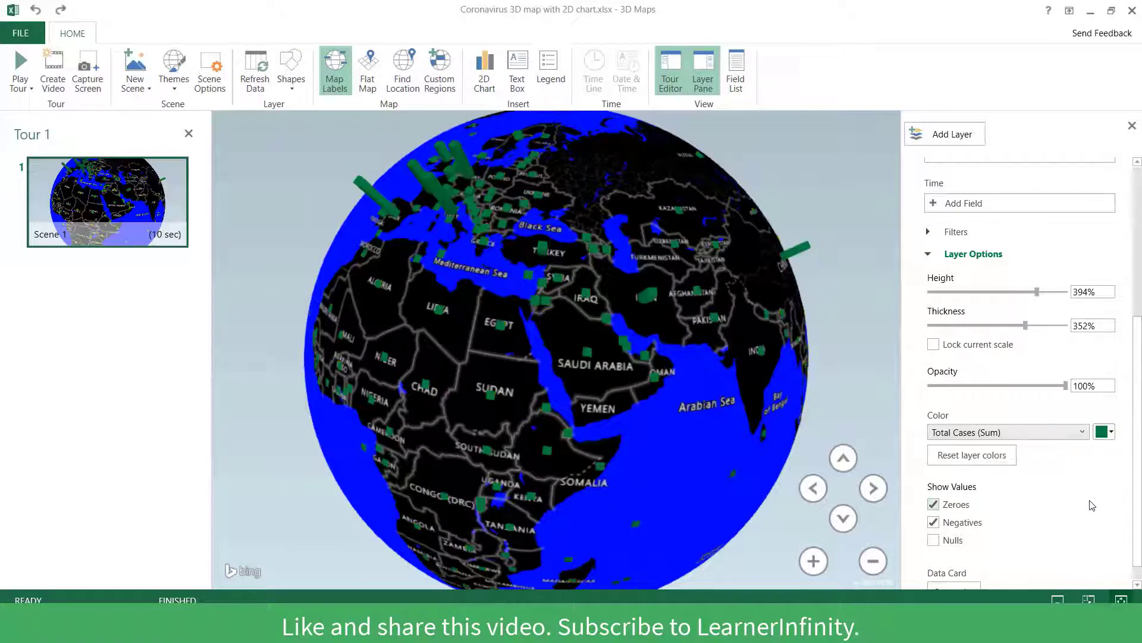
- Add a 2D Bar chart of top locations, move and enlarge it, and hide the Tour pane
click(481, 69)
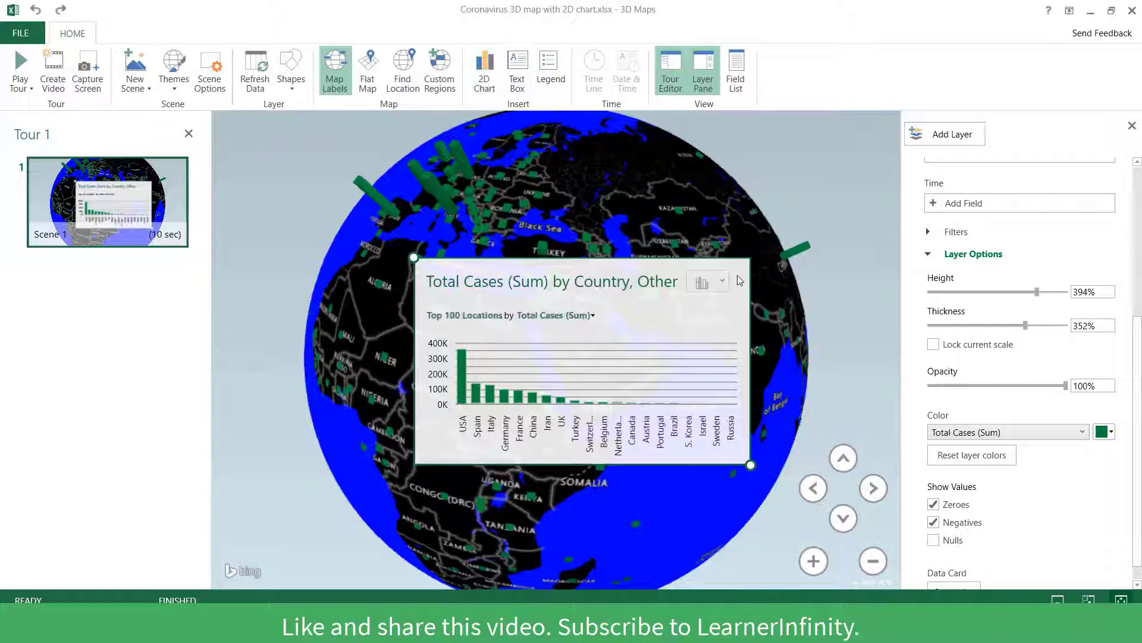
mouse_move(712, 283)
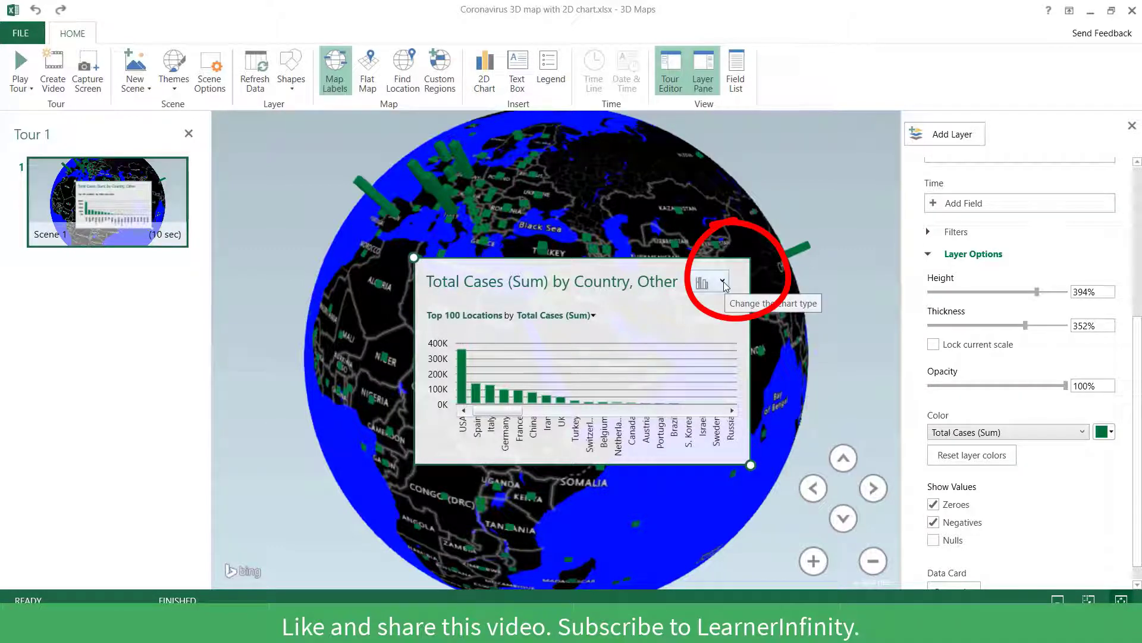
click(722, 283)
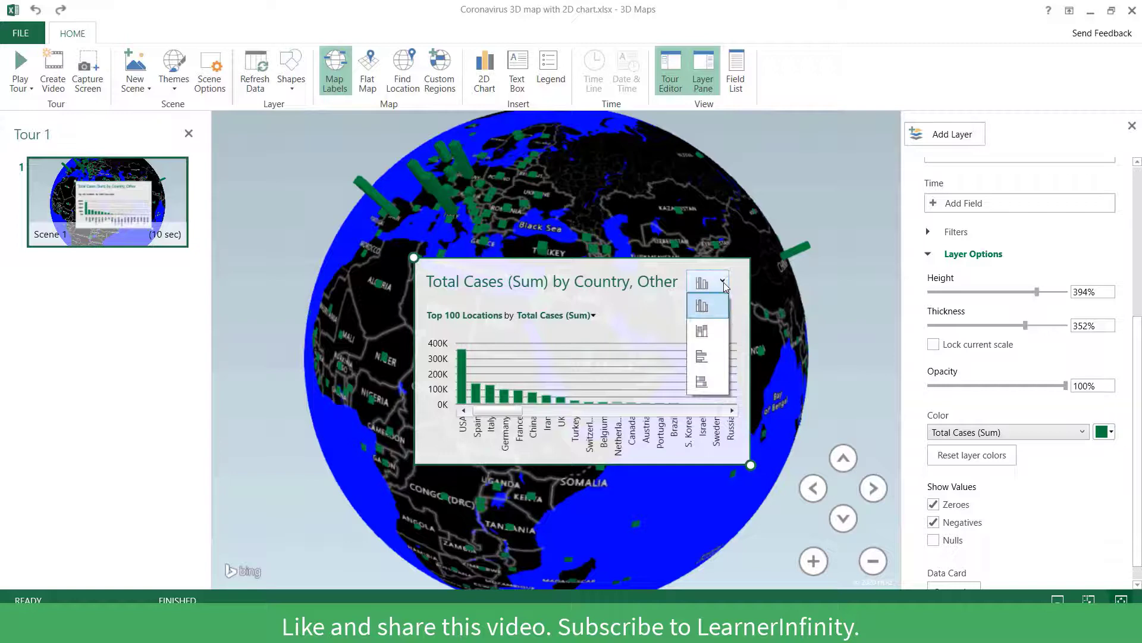
click(702, 356)
mouse_move(625, 282)
mouse_down()
mouse_move(555, 262)
mouse_move(412, 144)
mouse_up()
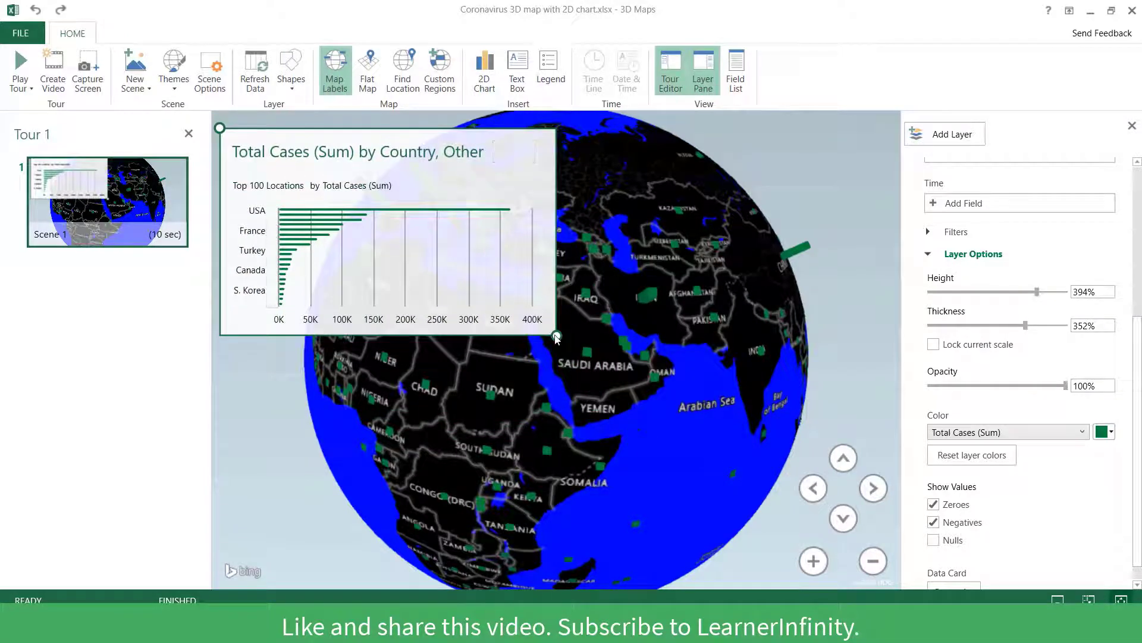
drag(556, 337, 532, 543)
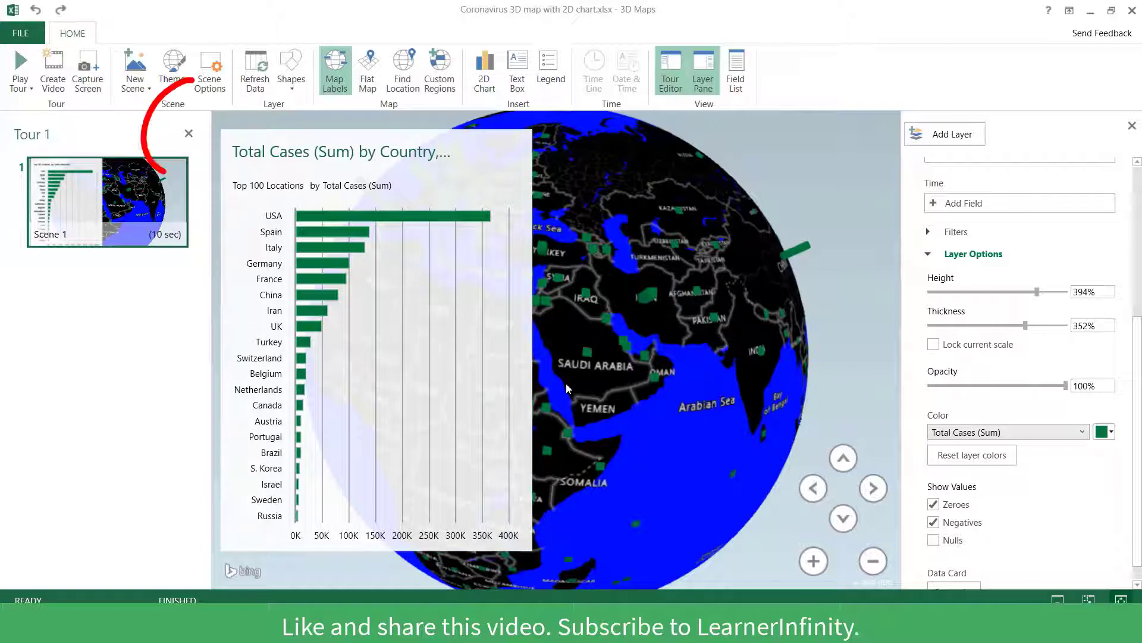
click(189, 135)
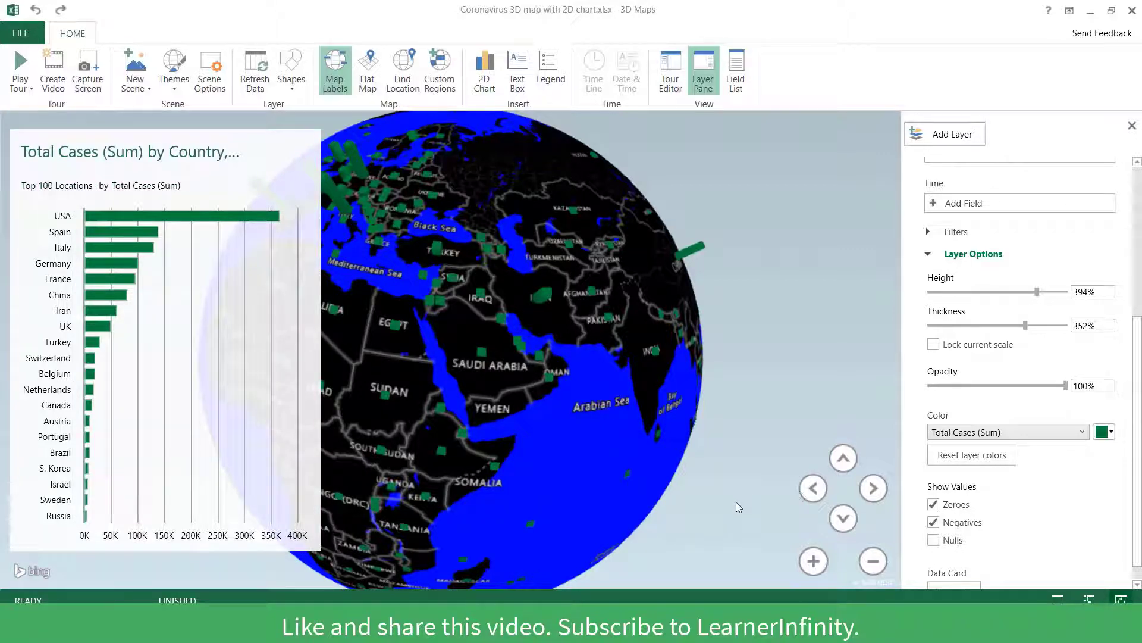
- Swap the Total Cases height field for New Deaths, toggling the chart between Bottom and Top 100
click(52, 187)
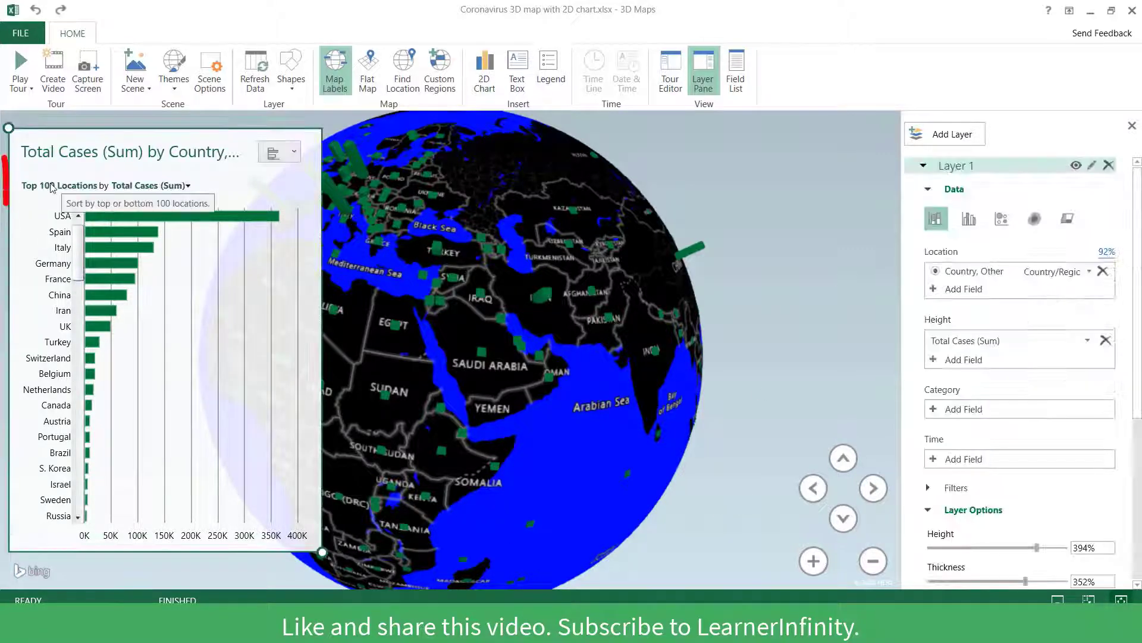
click(53, 187)
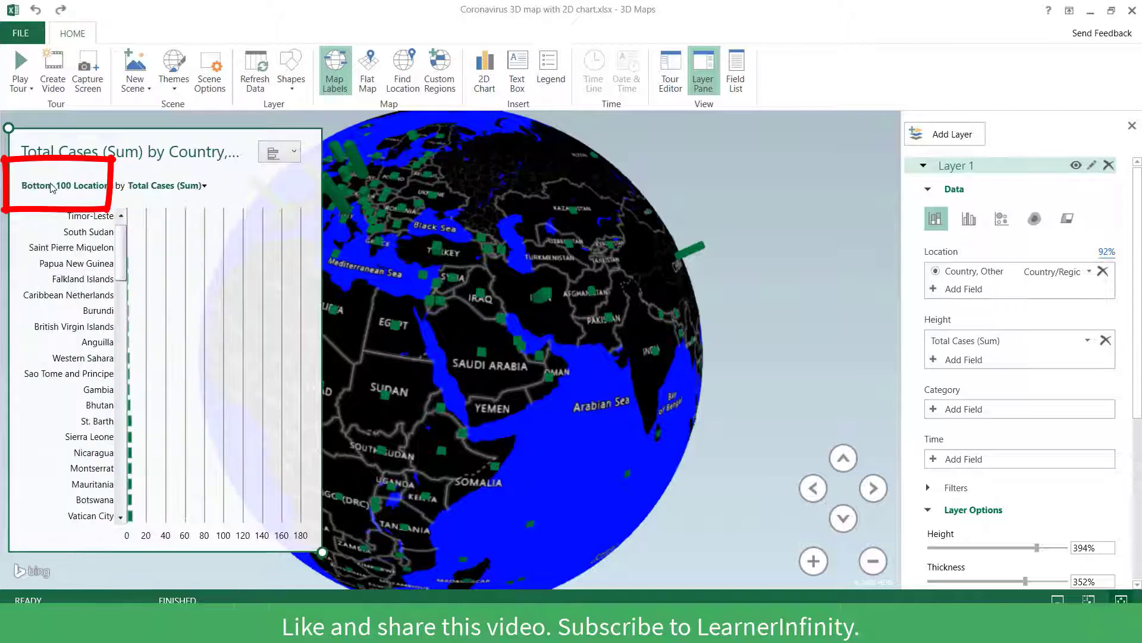
click(1107, 341)
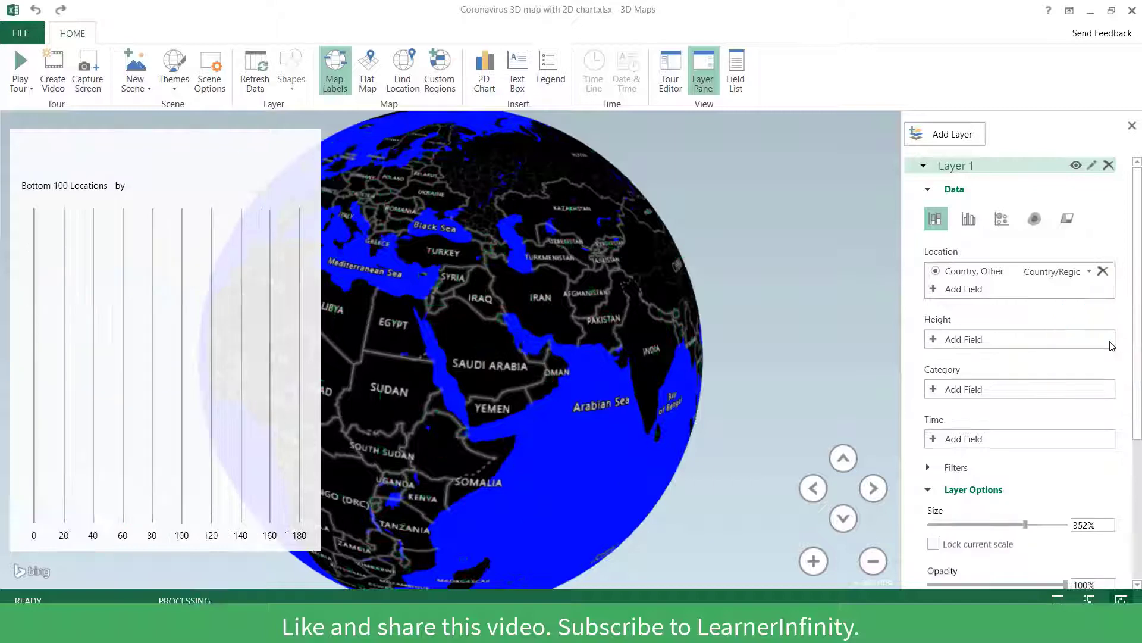
click(933, 341)
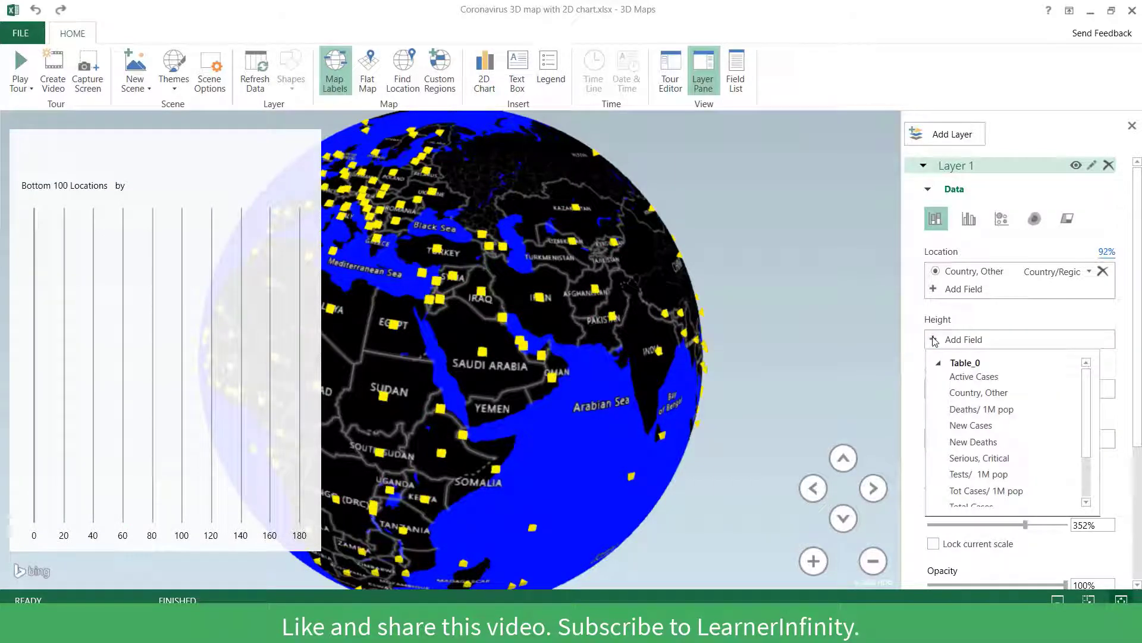
click(973, 442)
mouse_move(95, 225)
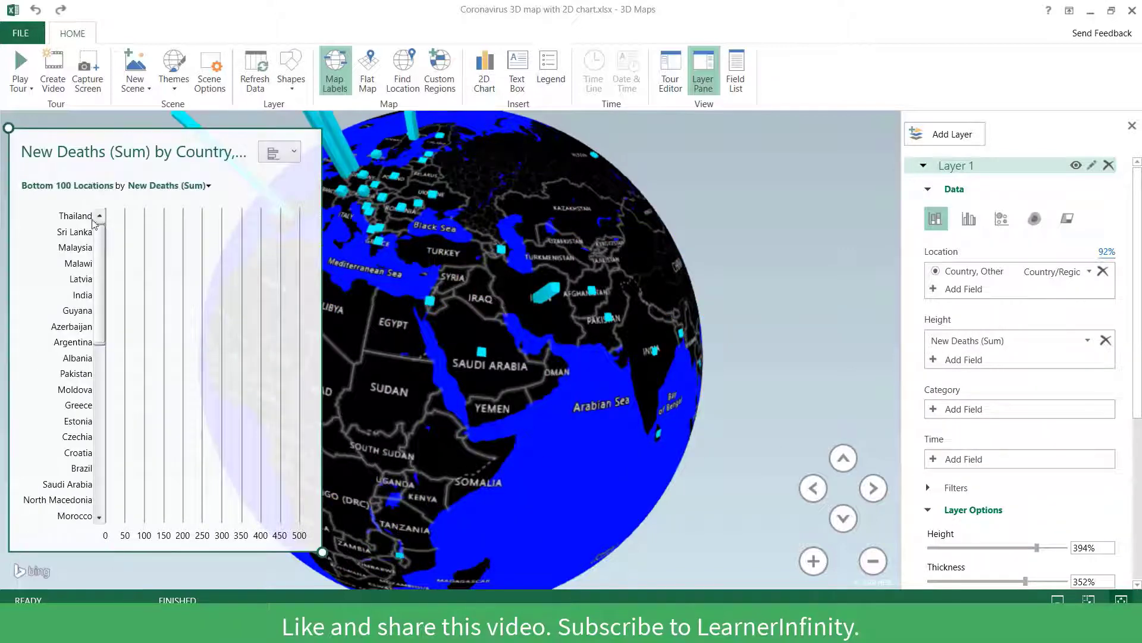
click(57, 186)
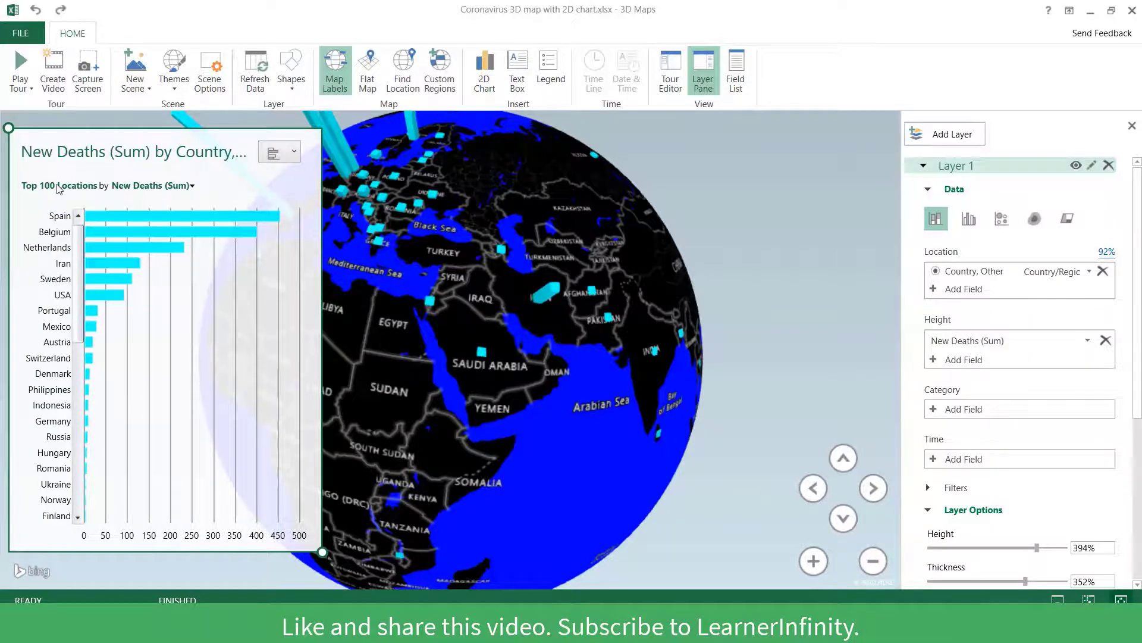
mouse_move(375, 357)
mouse_down()
mouse_move(474, 392)
mouse_move(351, 329)
mouse_up()
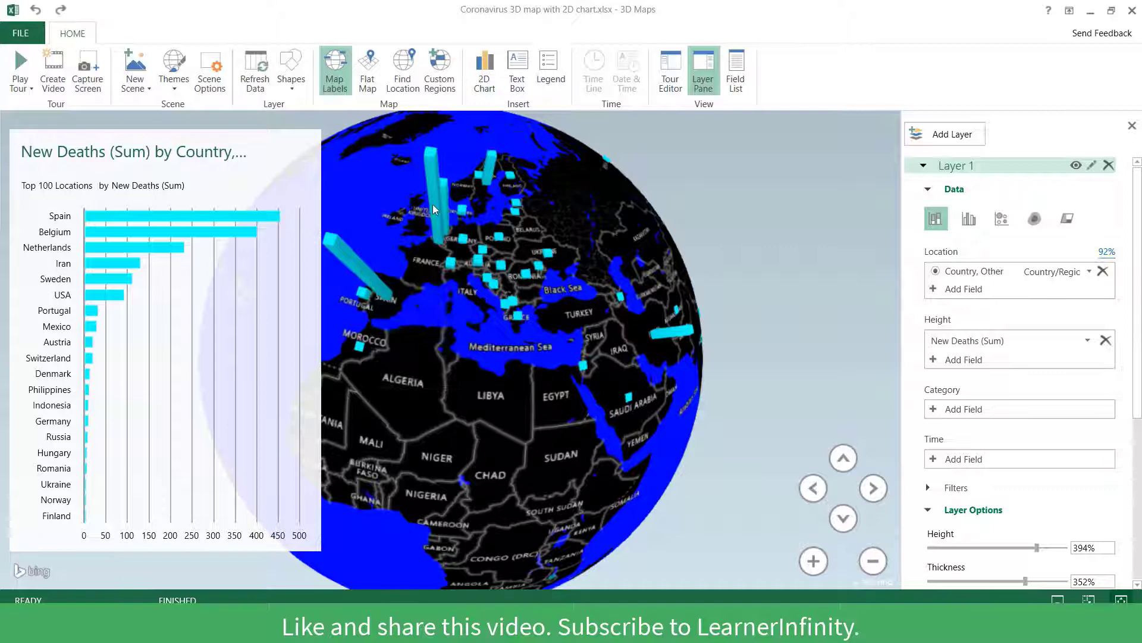
- Replace the New Deaths height field with New Cases
click(1107, 341)
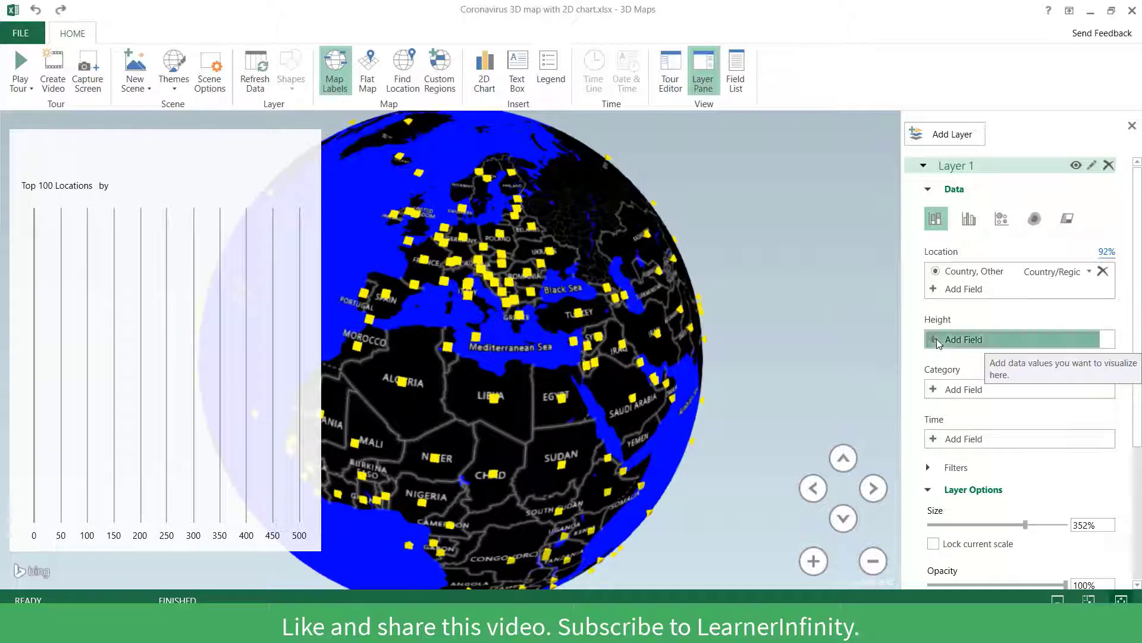
click(959, 344)
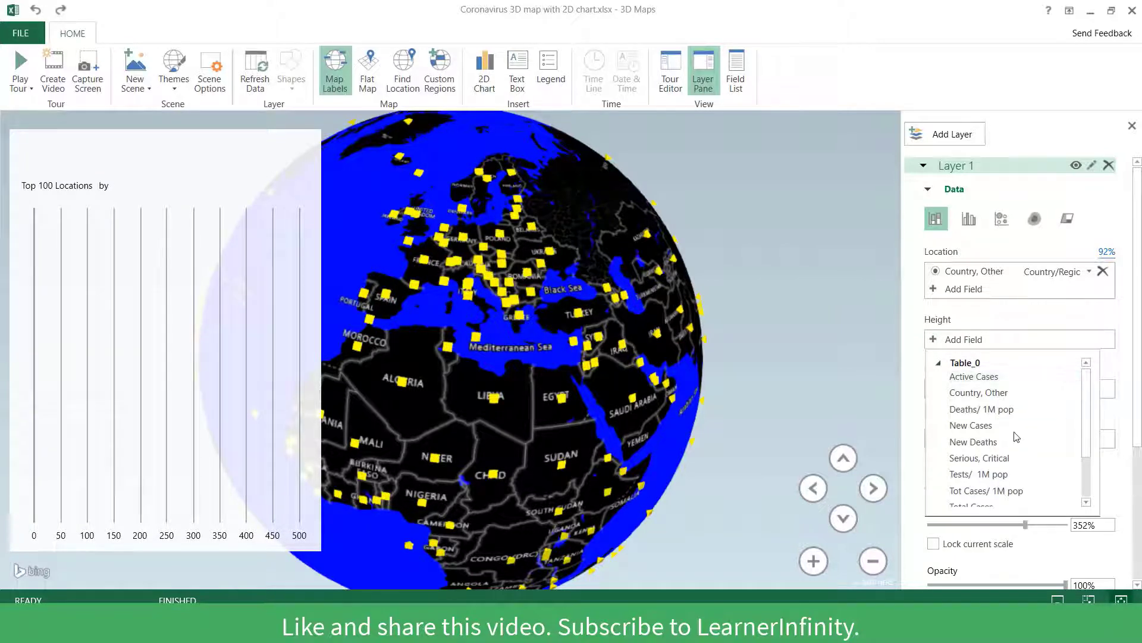
click(978, 426)
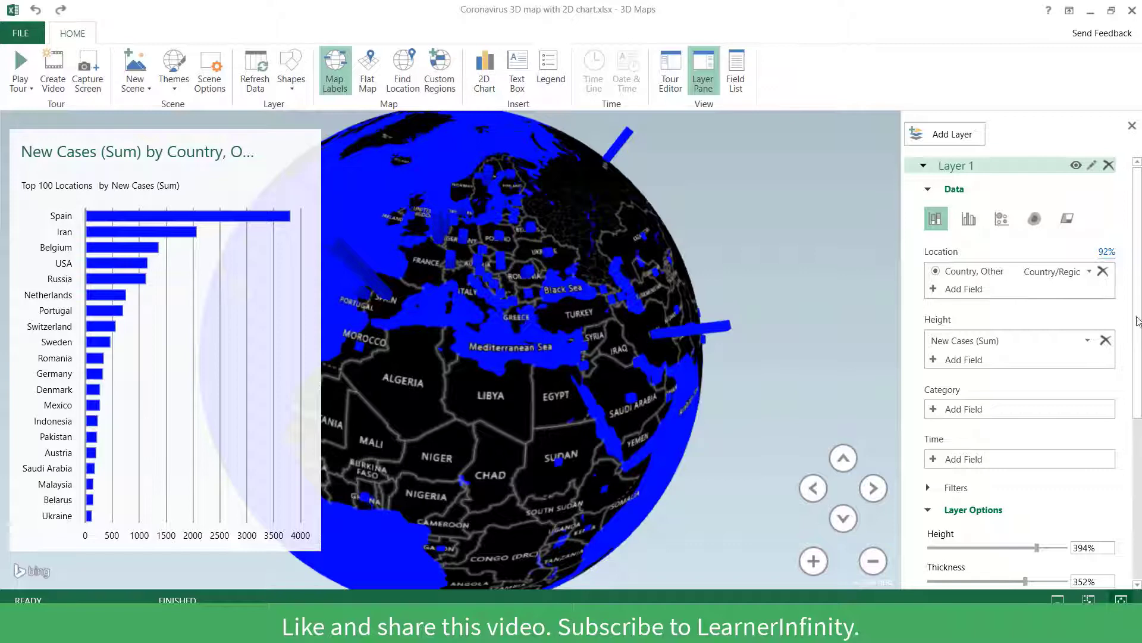
drag(1138, 322, 1139, 470)
- Colour the layer dark green, close the Layer Pane, and turn the globe toward the Americas
click(1111, 434)
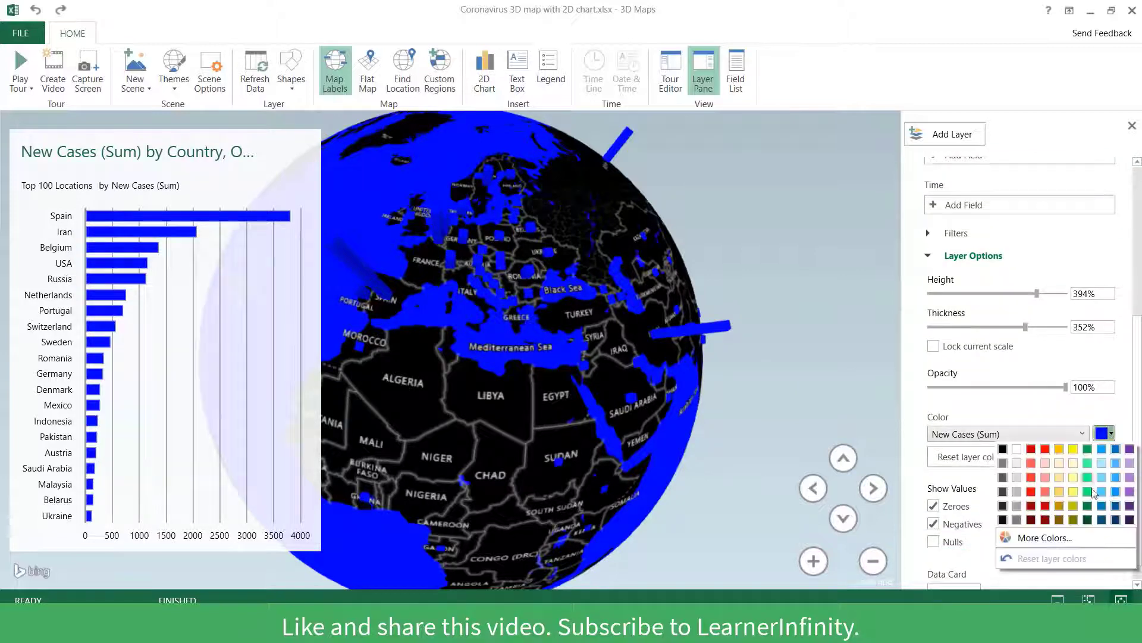
click(1087, 520)
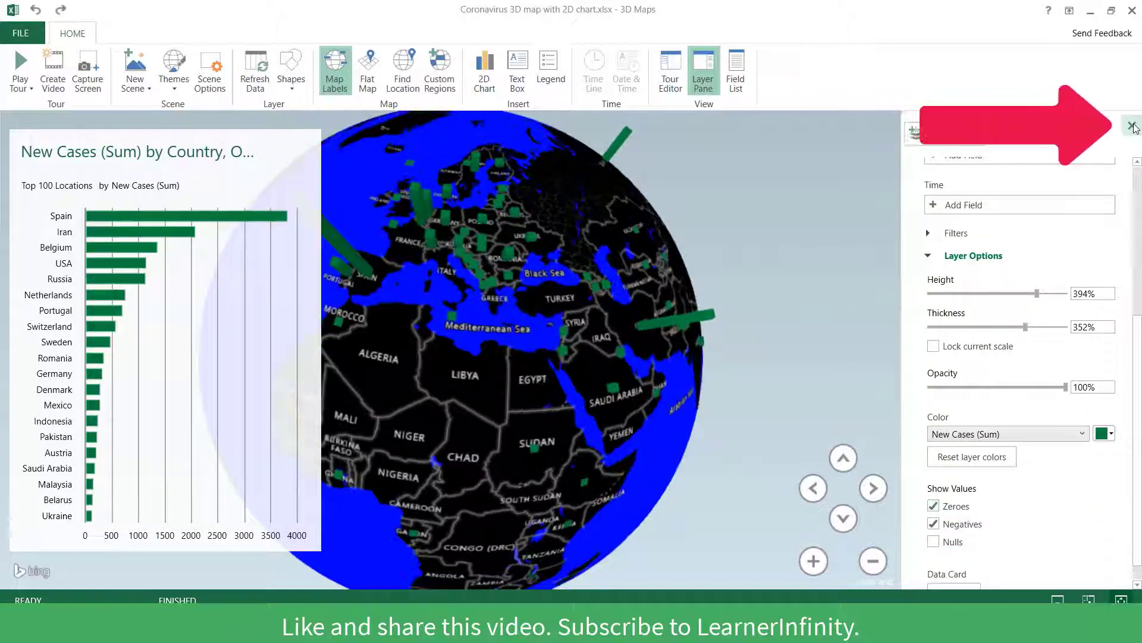
click(1133, 128)
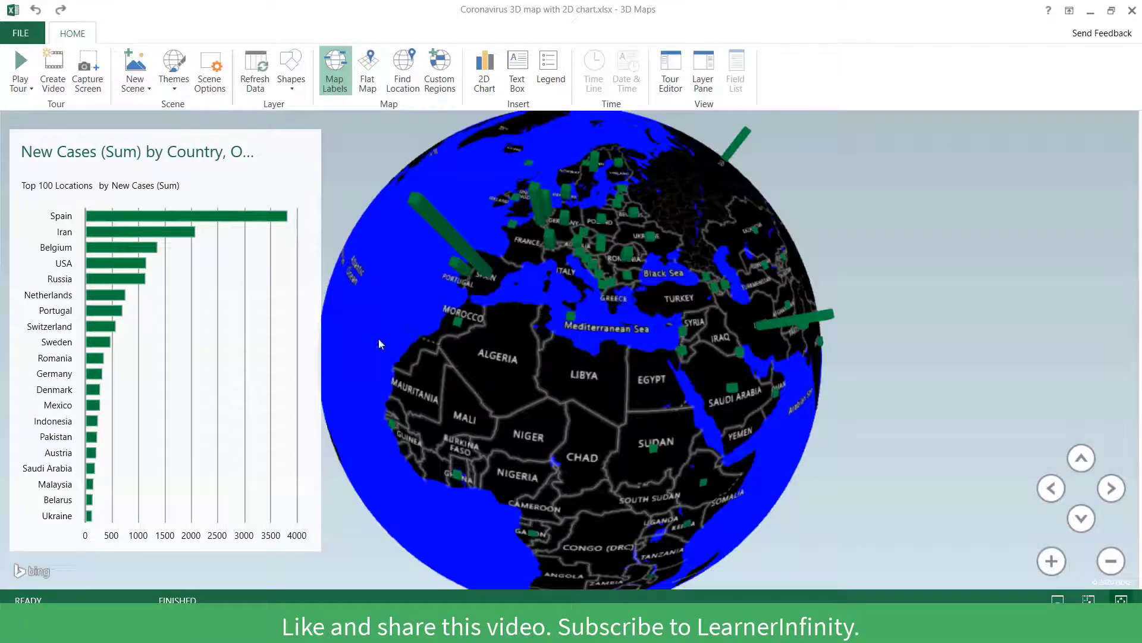
drag(378, 340, 498, 351)
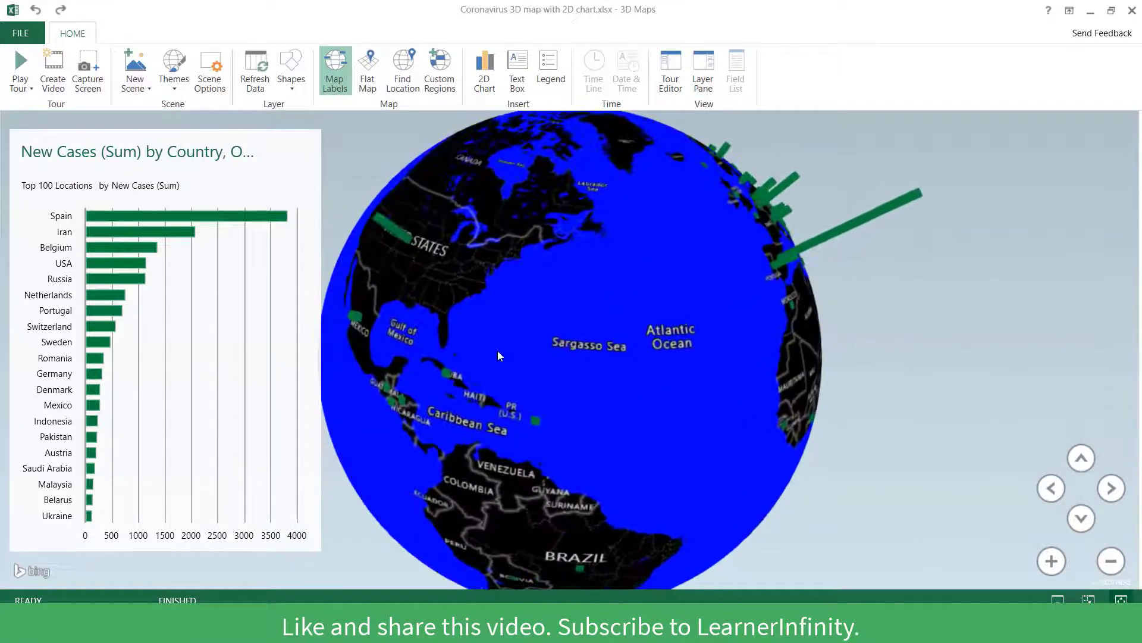
- Give the scene an 18-second duration and a faster Rotate Globe effect
click(213, 74)
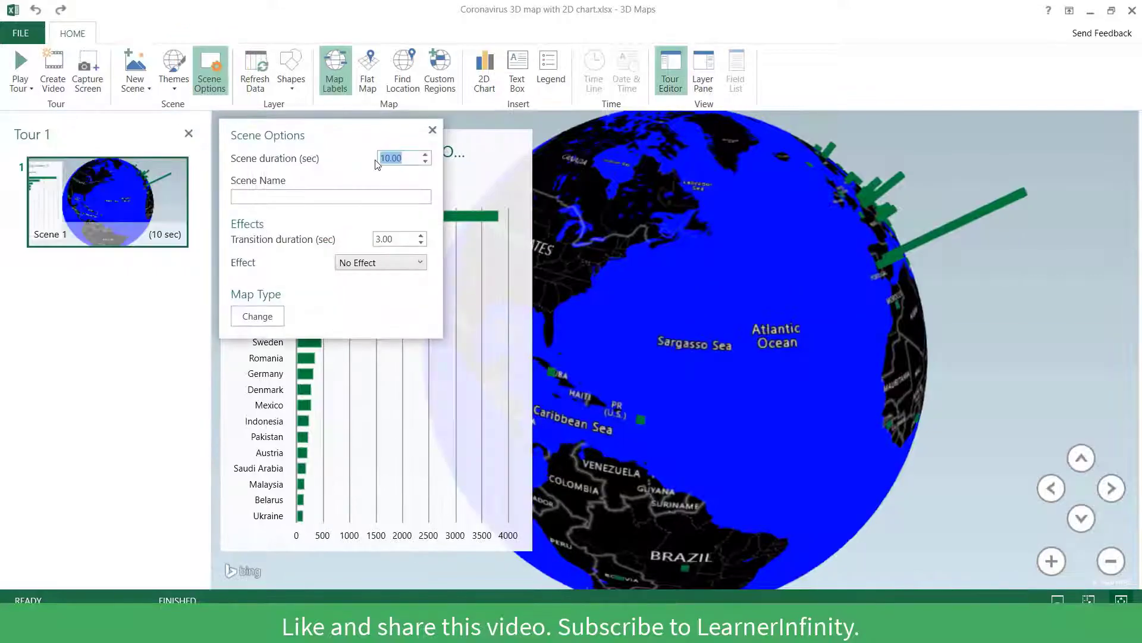
text(18)
click(387, 263)
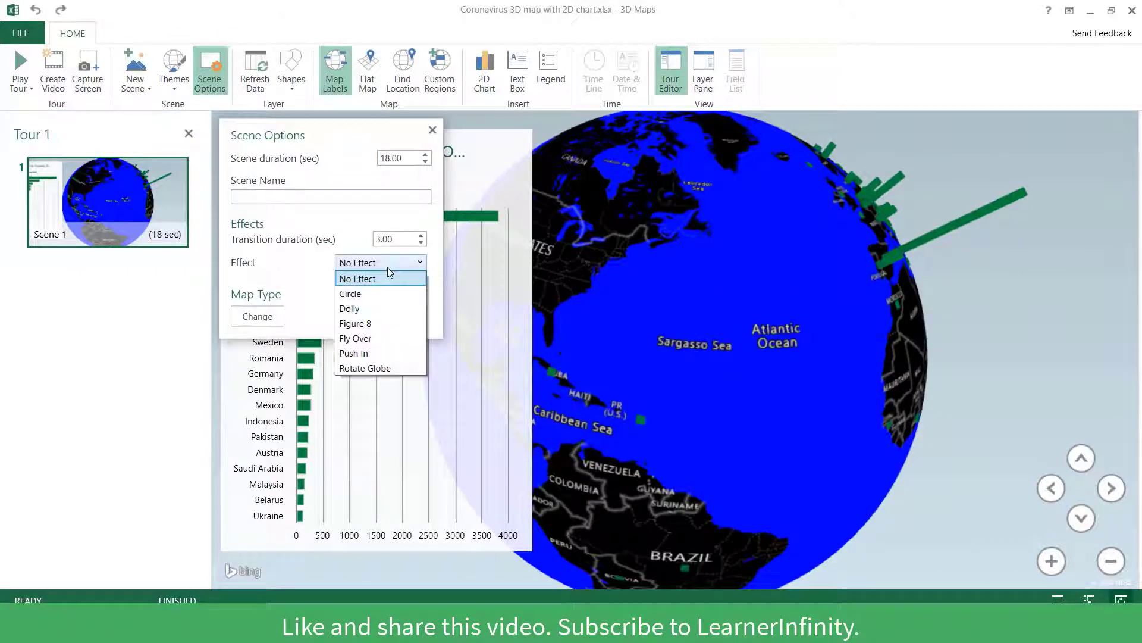
click(366, 369)
drag(380, 288, 404, 288)
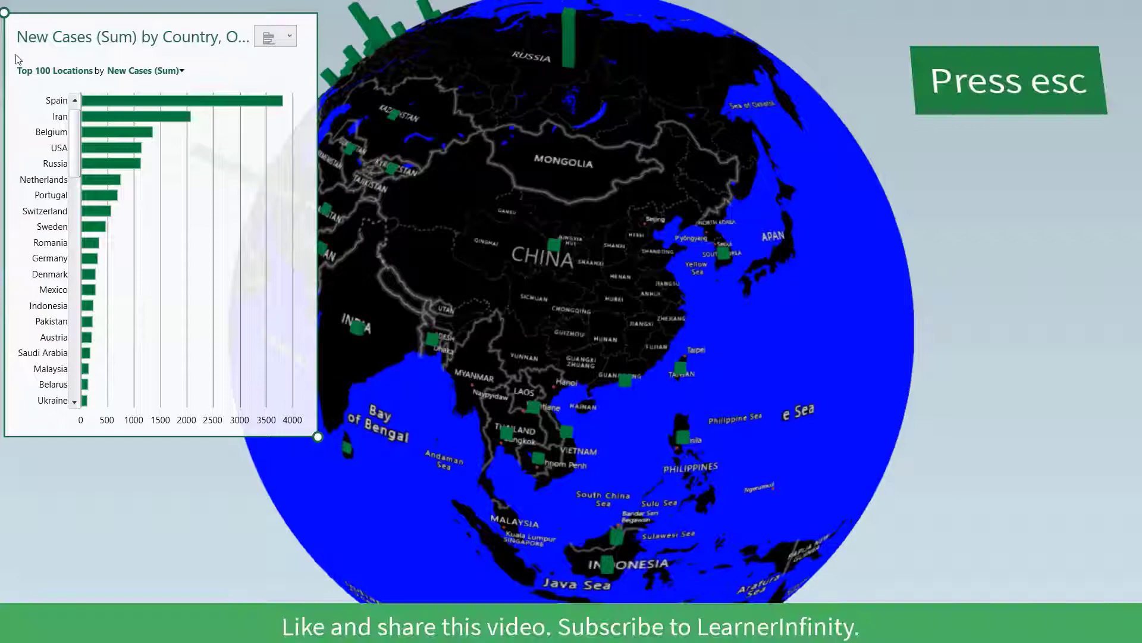
- Exit full-screen tour playback and return to the editing view
key(Escape)
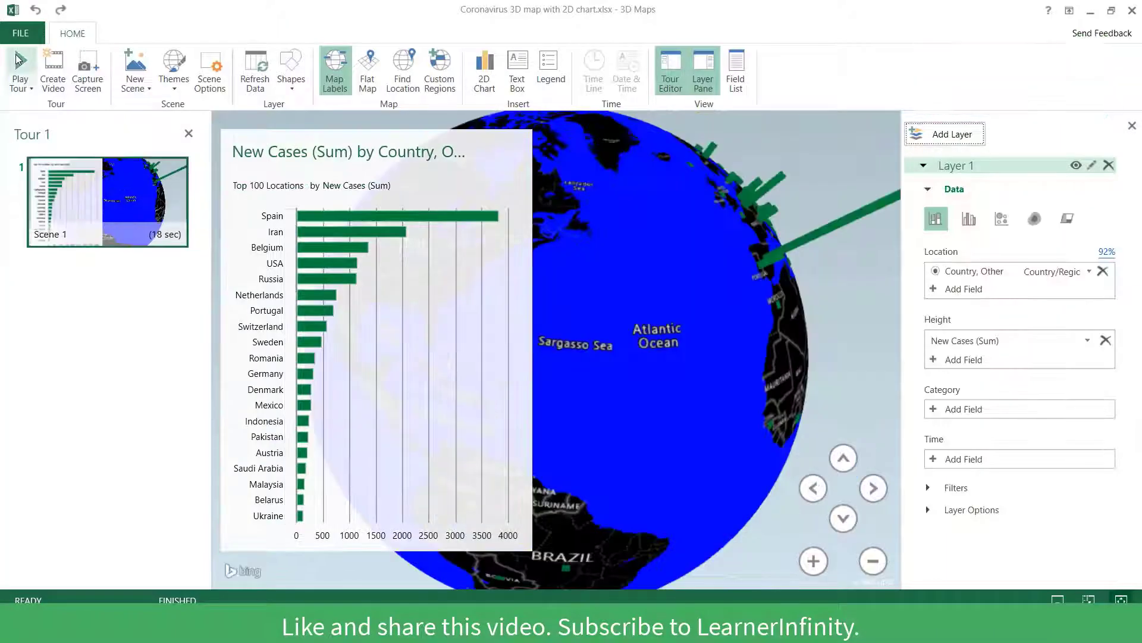